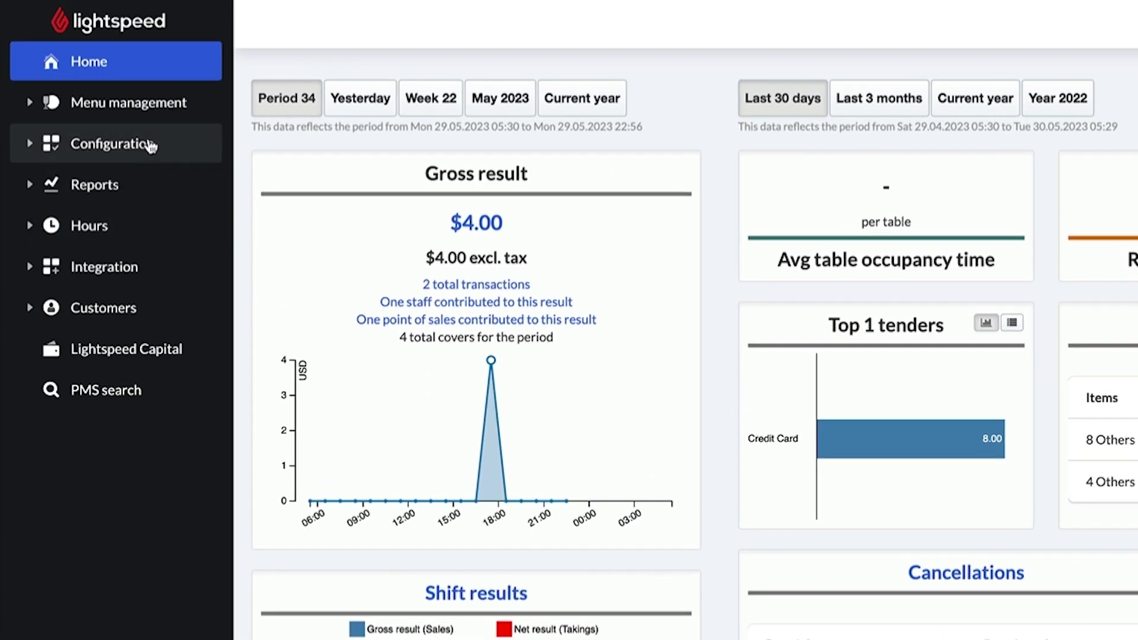
Step: Open the Payment terminals list under Configuration > Hardware and begin adding a new terminal
{"action": "left_click", "coordinate": [151, 146]}
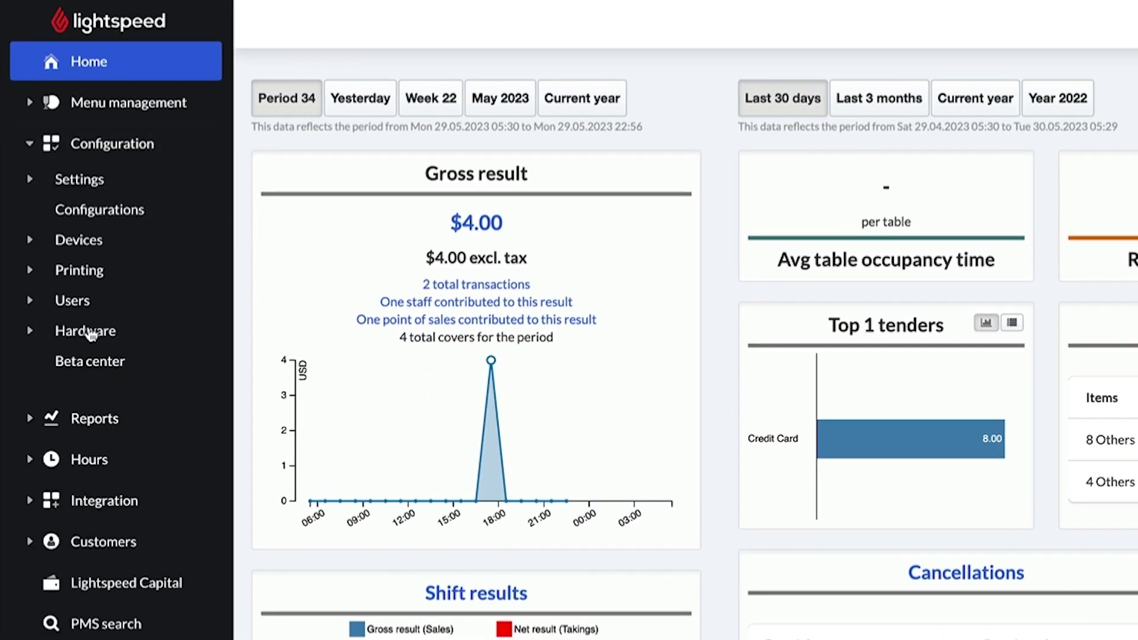
{"action": "left_click", "coordinate": [89, 332]}
{"action": "left_click", "coordinate": [93, 364]}
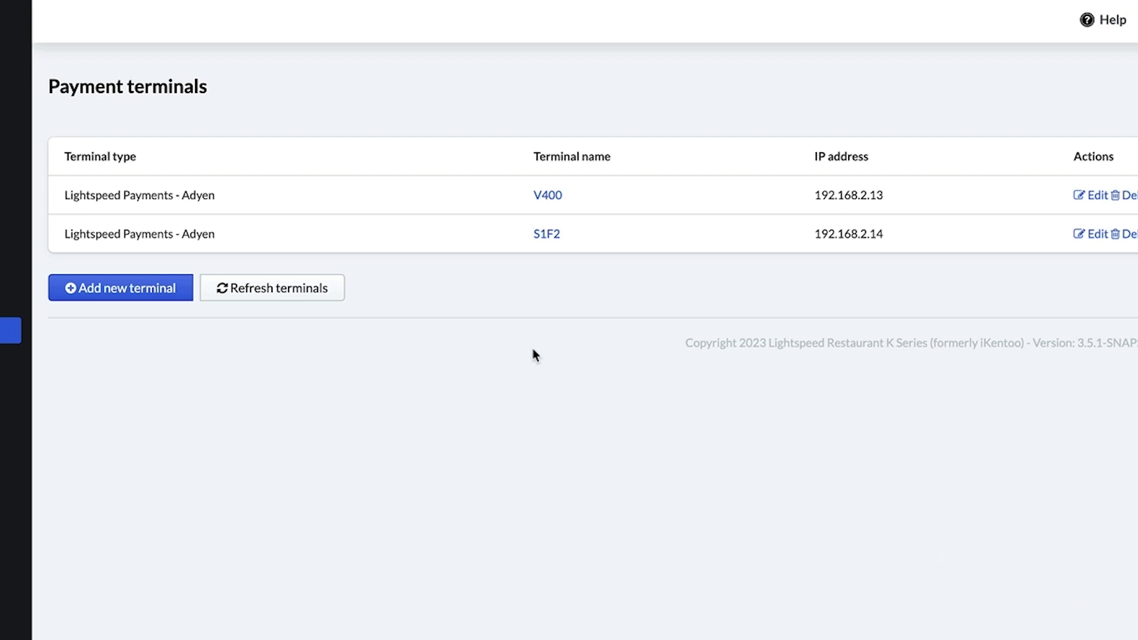
{"action": "left_click", "coordinate": [153, 289]}
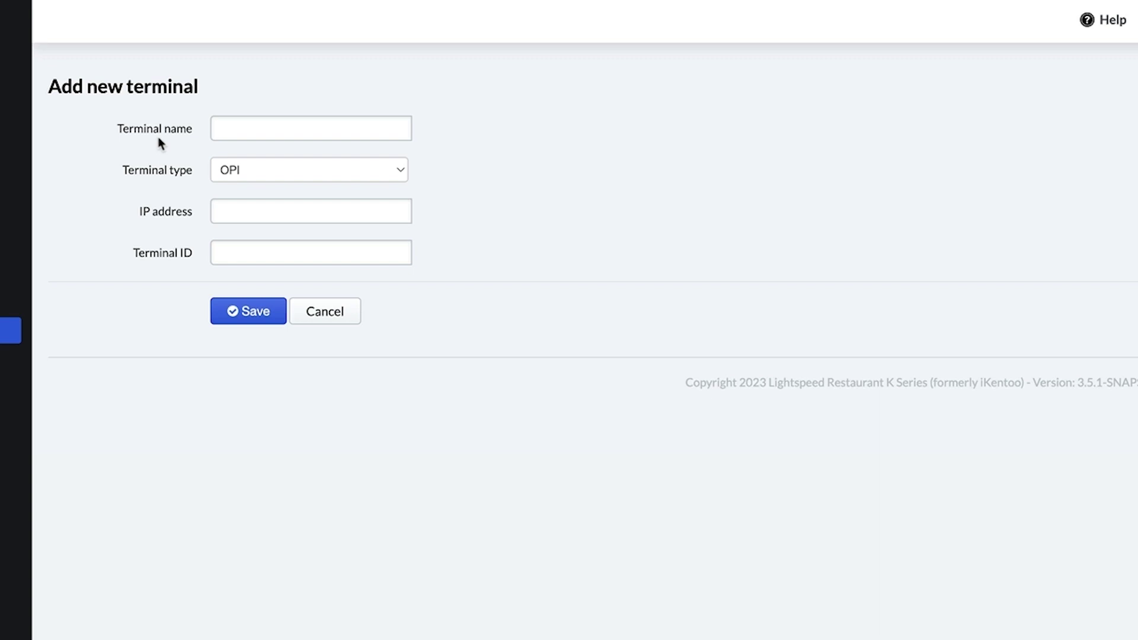
Step: Name the new terminal P400 and set its type to Lightspeed Payments - Adyen
{"action": "left_click", "coordinate": [247, 130]}
{"action": "type", "text": "P400"}
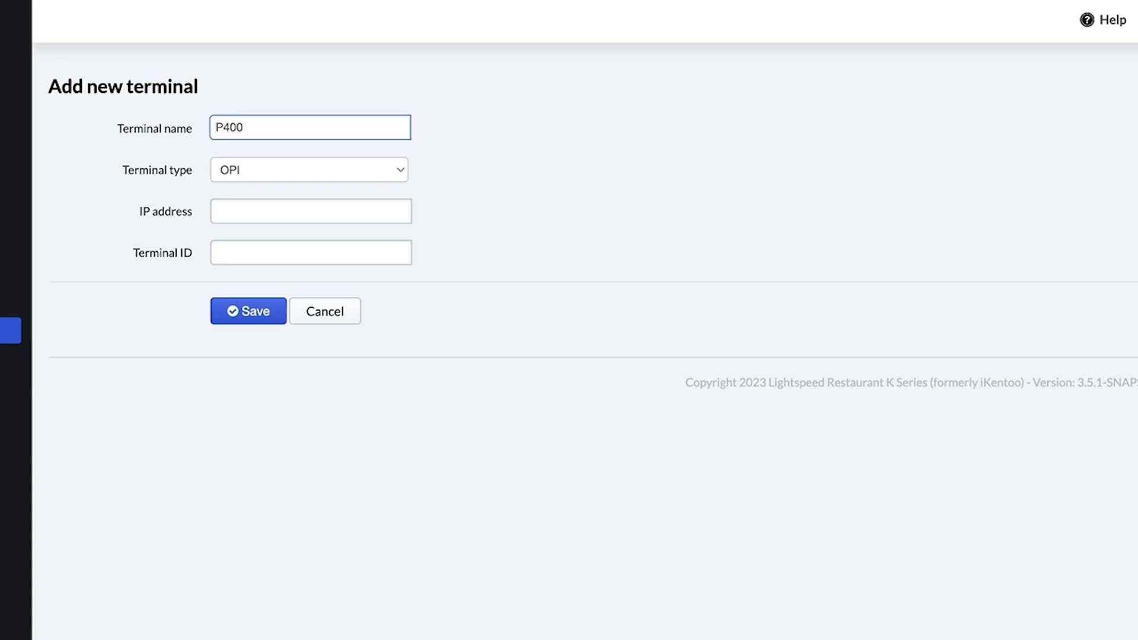
{"action": "left_click", "coordinate": [153, 148]}
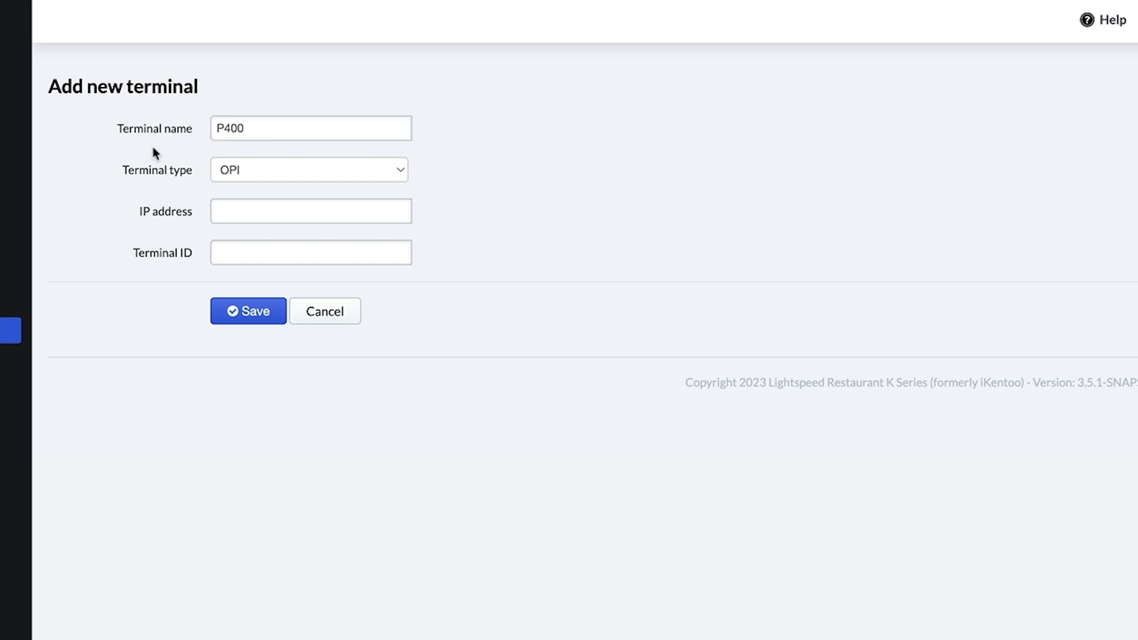
{"action": "left_click", "coordinate": [397, 171]}
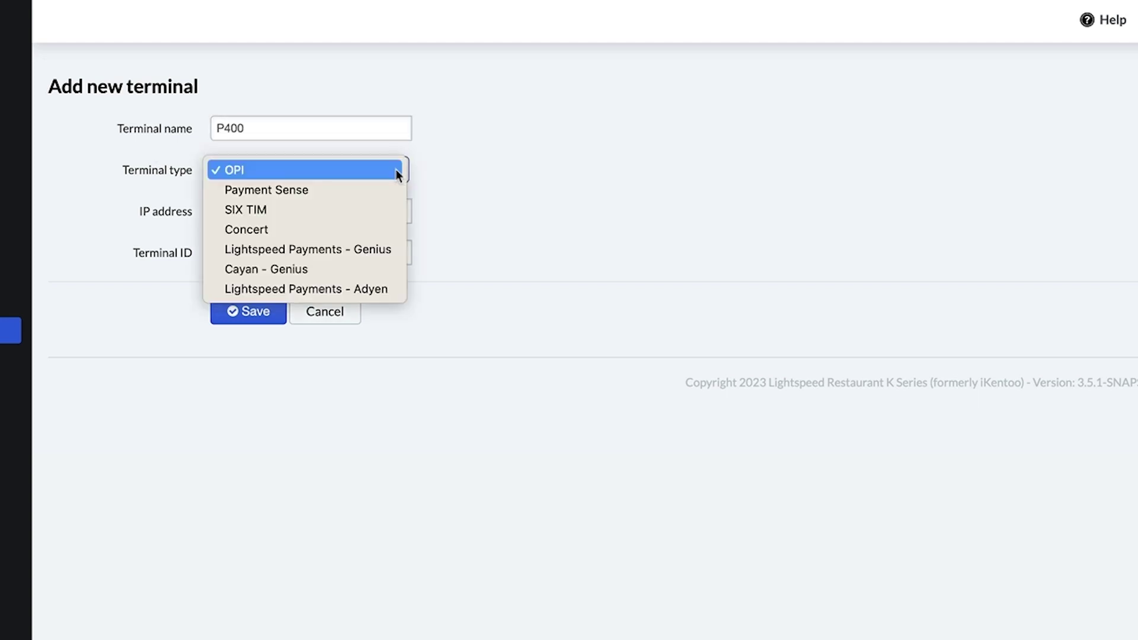
{"action": "left_click", "coordinate": [364, 289]}
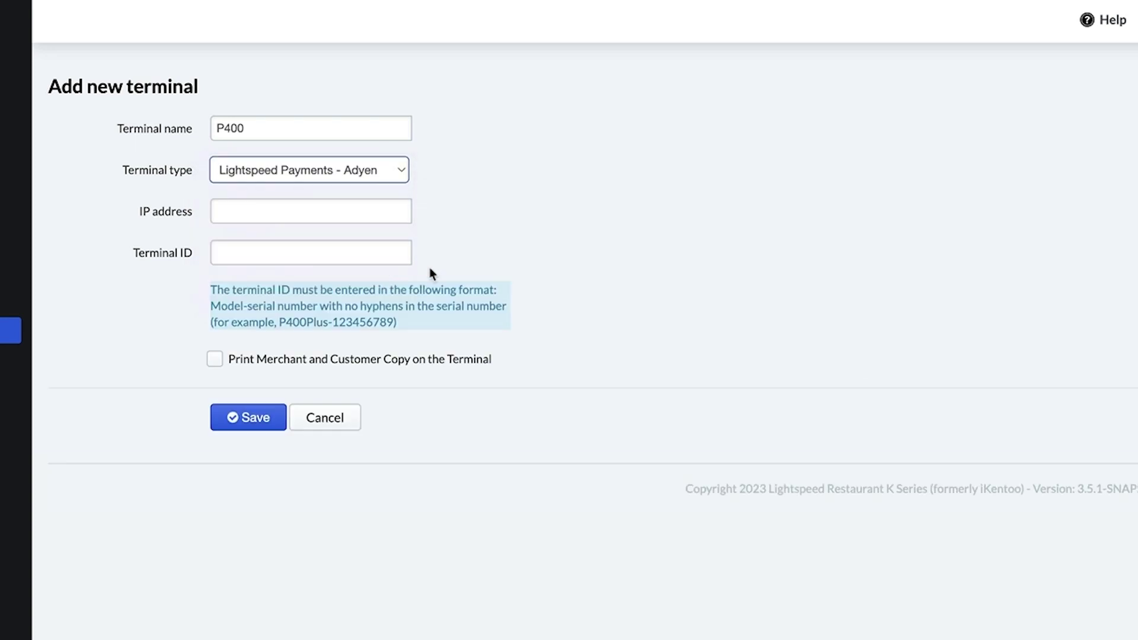
Step: Save the P400 terminal with IP address 192.168.2.17 and its terminal ID
{"action": "left_click", "coordinate": [519, 234]}
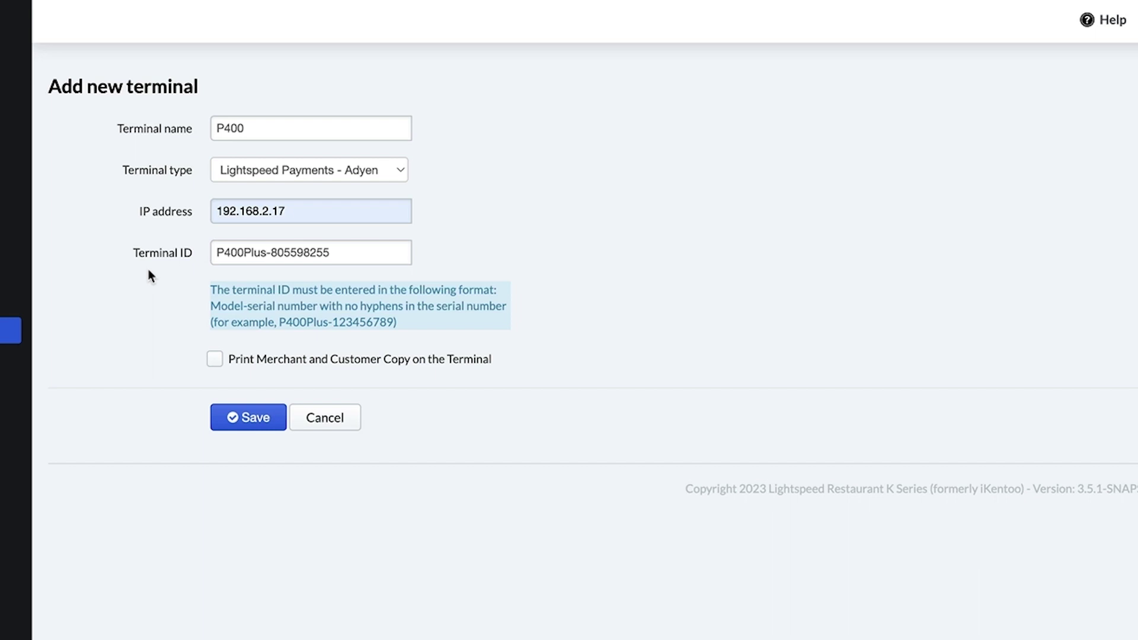
{"action": "left_click", "coordinate": [256, 423]}
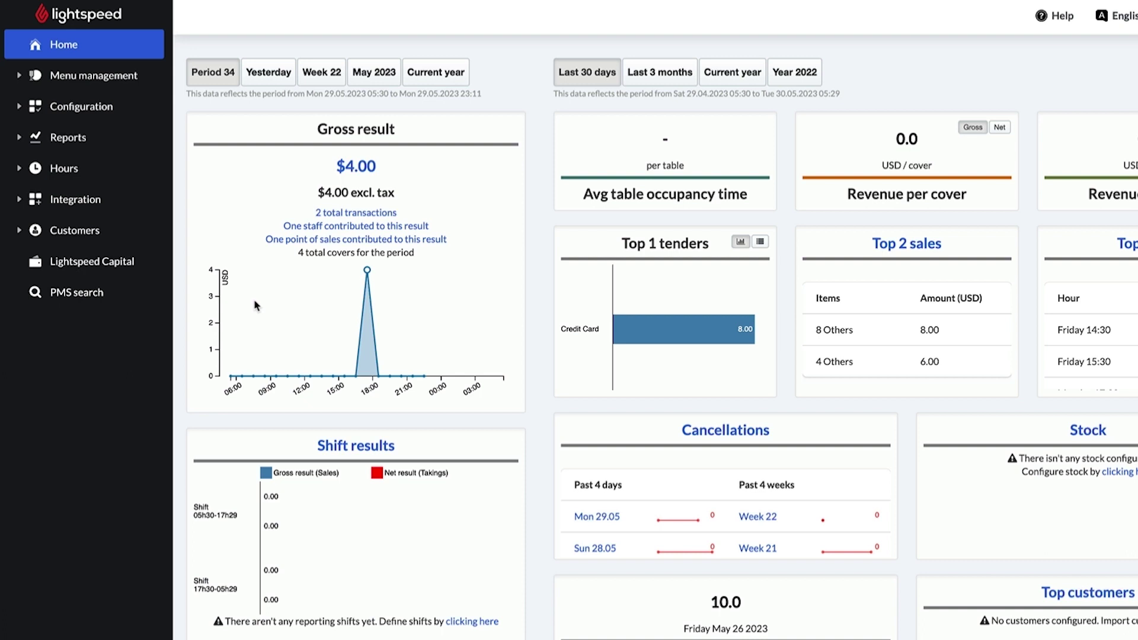
Step: Open the POS 1 device settings from Configuration > Devices
{"action": "left_click", "coordinate": [106, 112]}
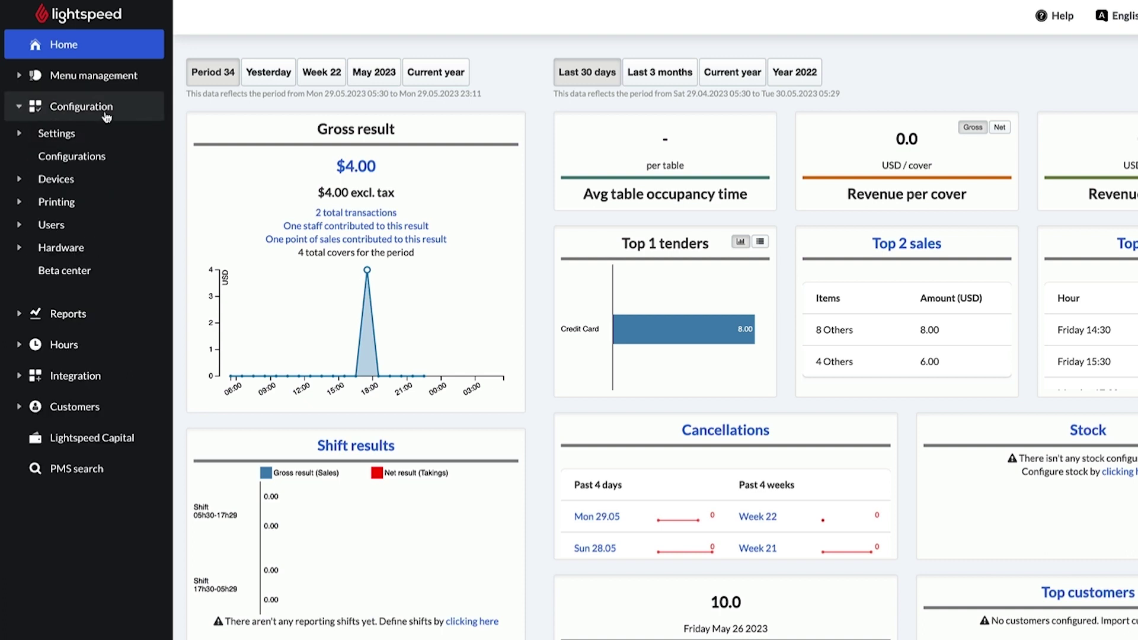
{"action": "left_click", "coordinate": [72, 180]}
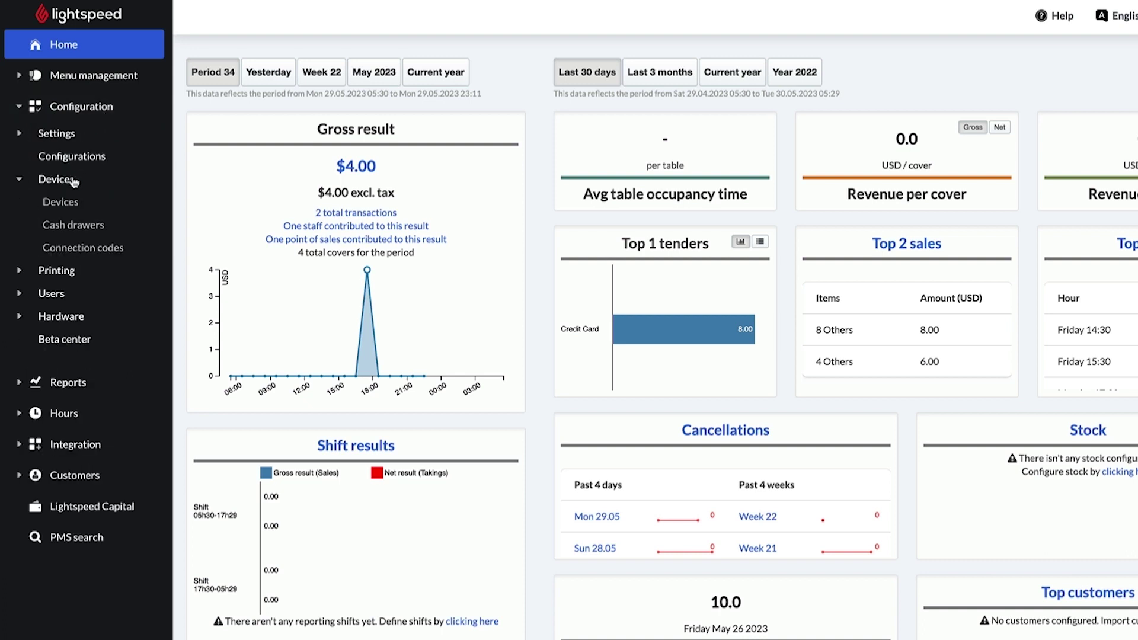
{"action": "left_click", "coordinate": [65, 202]}
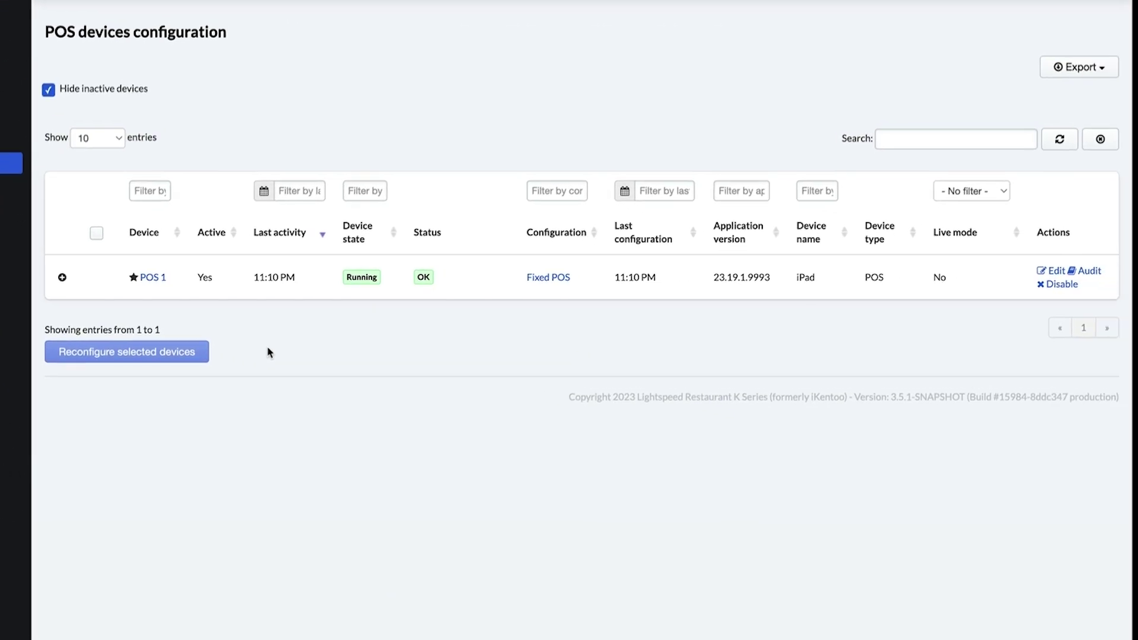
{"action": "left_click", "coordinate": [155, 278]}
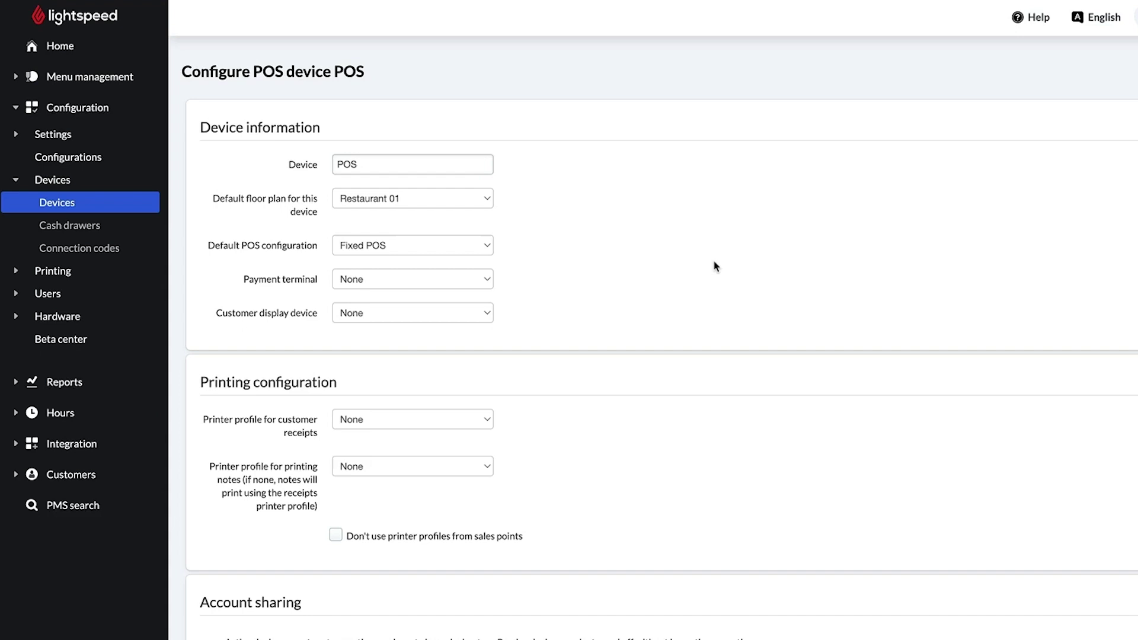
Step: Make P400 the payment terminal with V400 and S1F2 as secondary terminals, and update
{"action": "left_click", "coordinate": [480, 280]}
{"action": "left_click", "coordinate": [454, 294]}
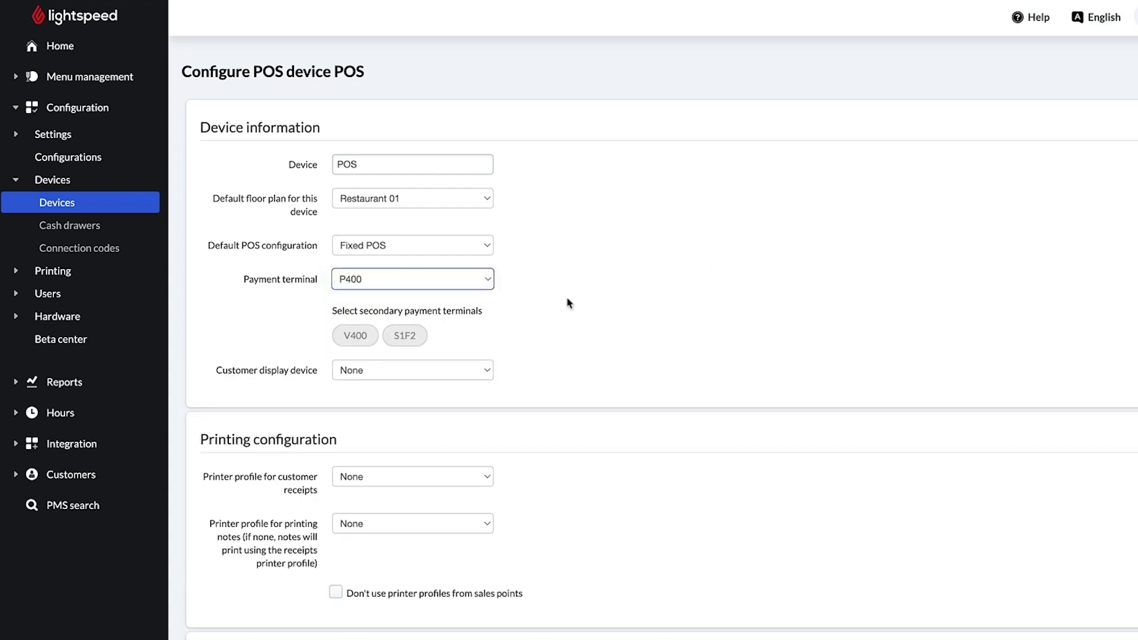
{"action": "left_click", "coordinate": [357, 338]}
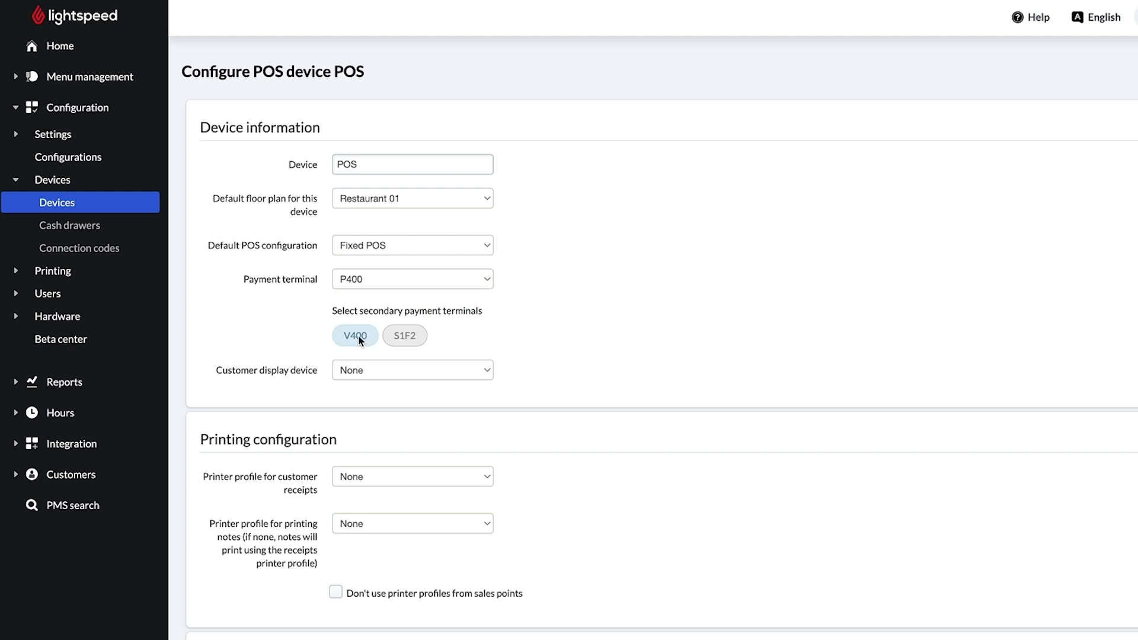
{"action": "left_click", "coordinate": [416, 336]}
{"action": "scroll", "coordinate": [606, 330], "scroll_direction": "down", "scroll_amount": 8}
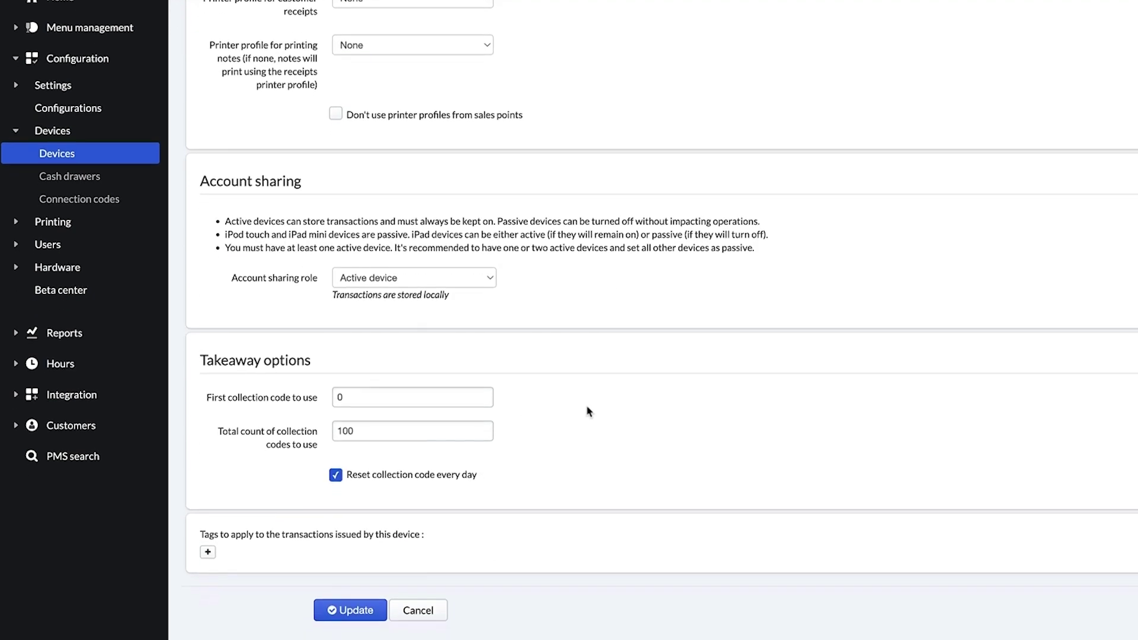
{"action": "left_click", "coordinate": [334, 606]}
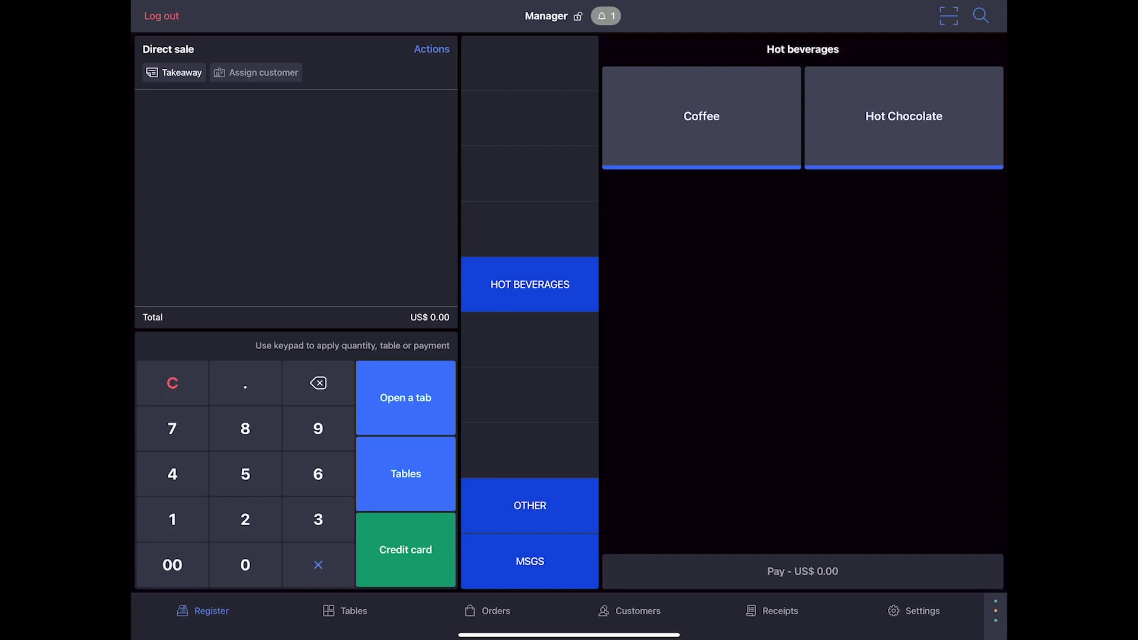
Step: Start a US$ 4.00 credit card payment for Table 1's order on the POS
{"action": "left_click", "coordinate": [914, 610]}
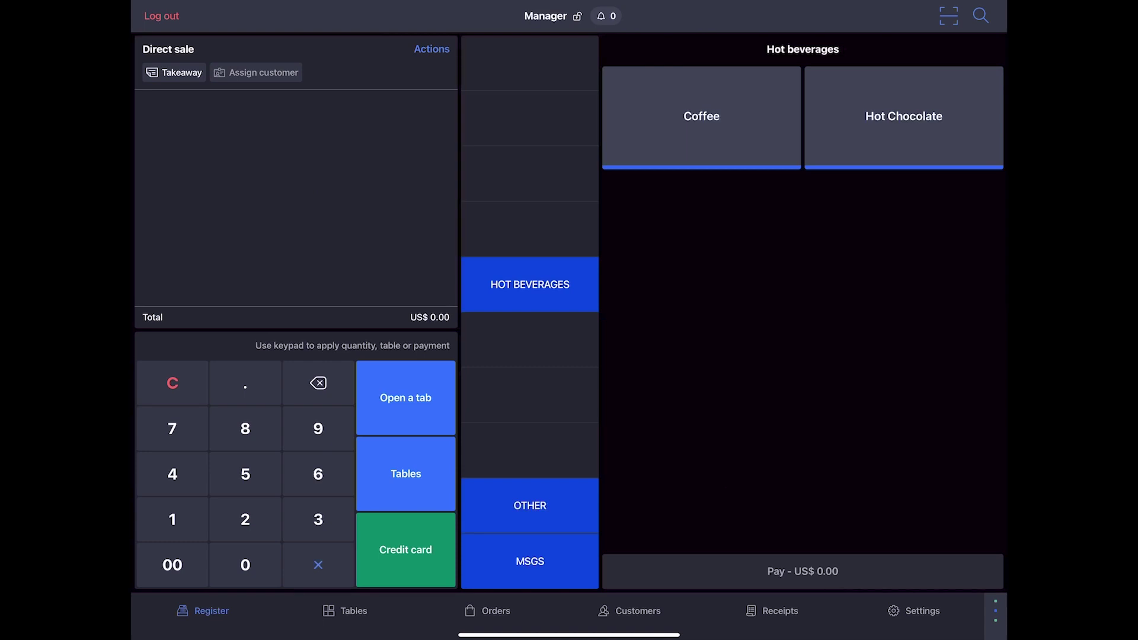
{"action": "left_click", "coordinate": [349, 612]}
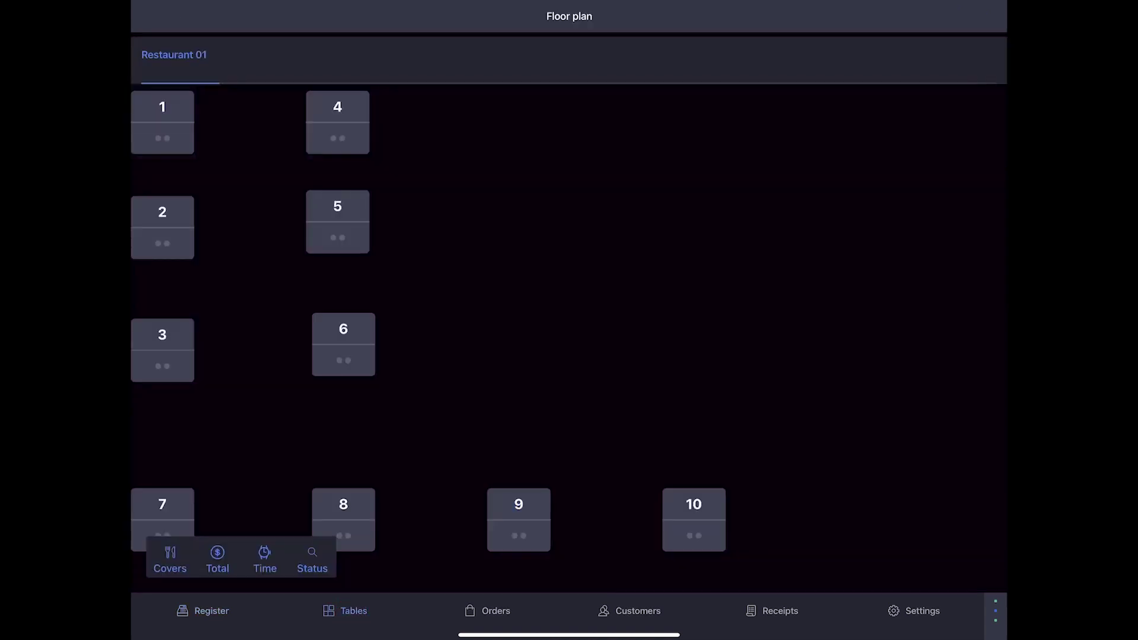
{"action": "left_click", "coordinate": [162, 119]}
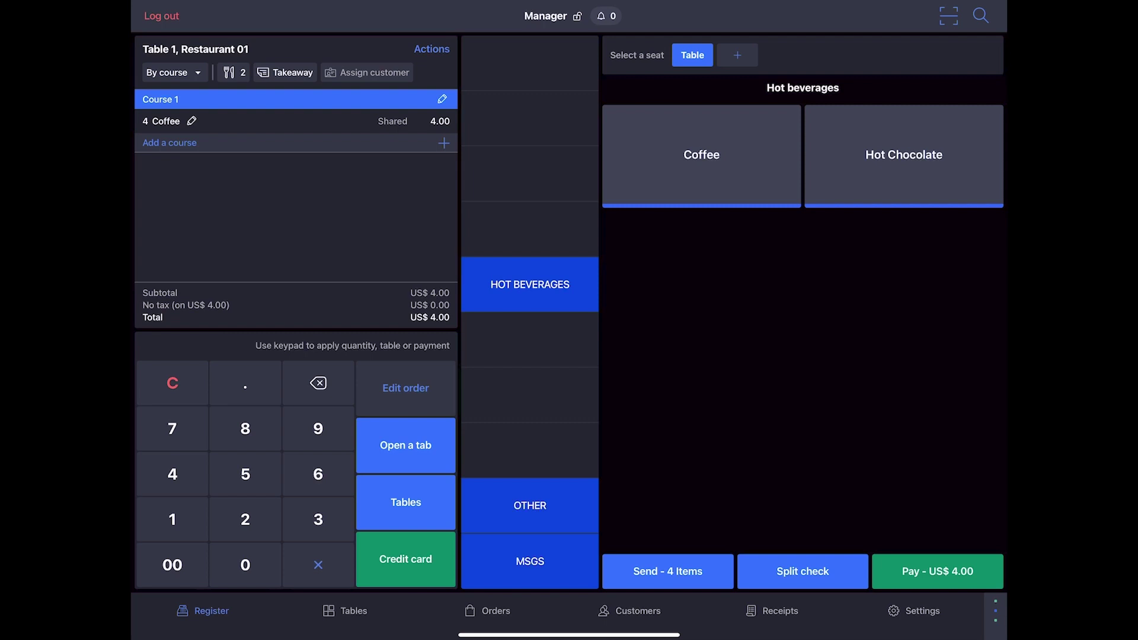
{"action": "left_click", "coordinate": [939, 571]}
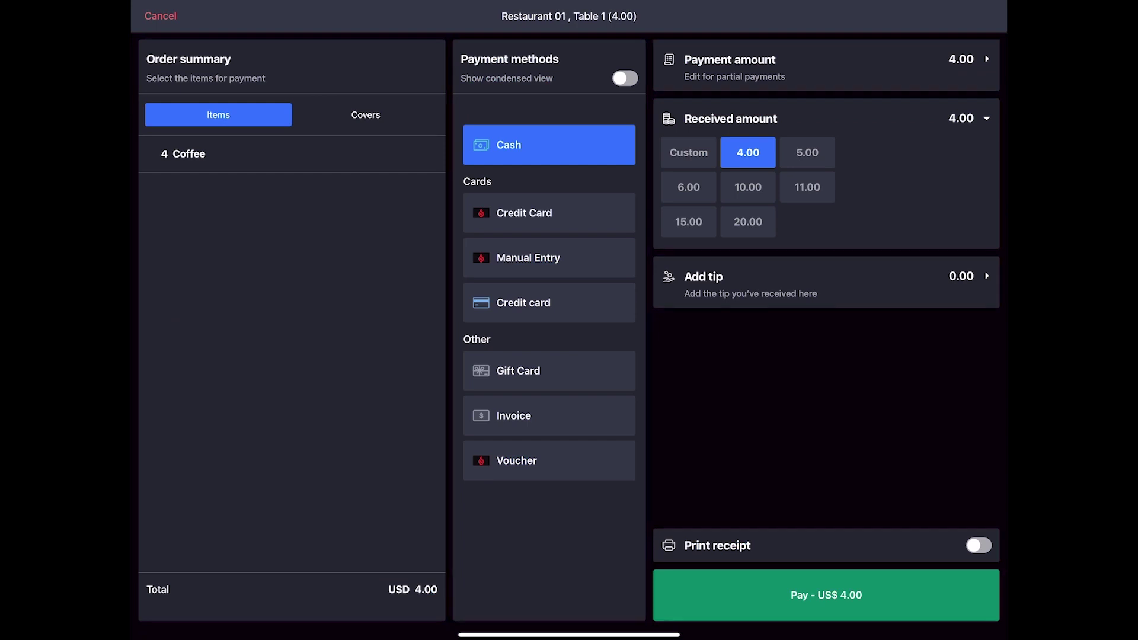
{"action": "left_click", "coordinate": [542, 212]}
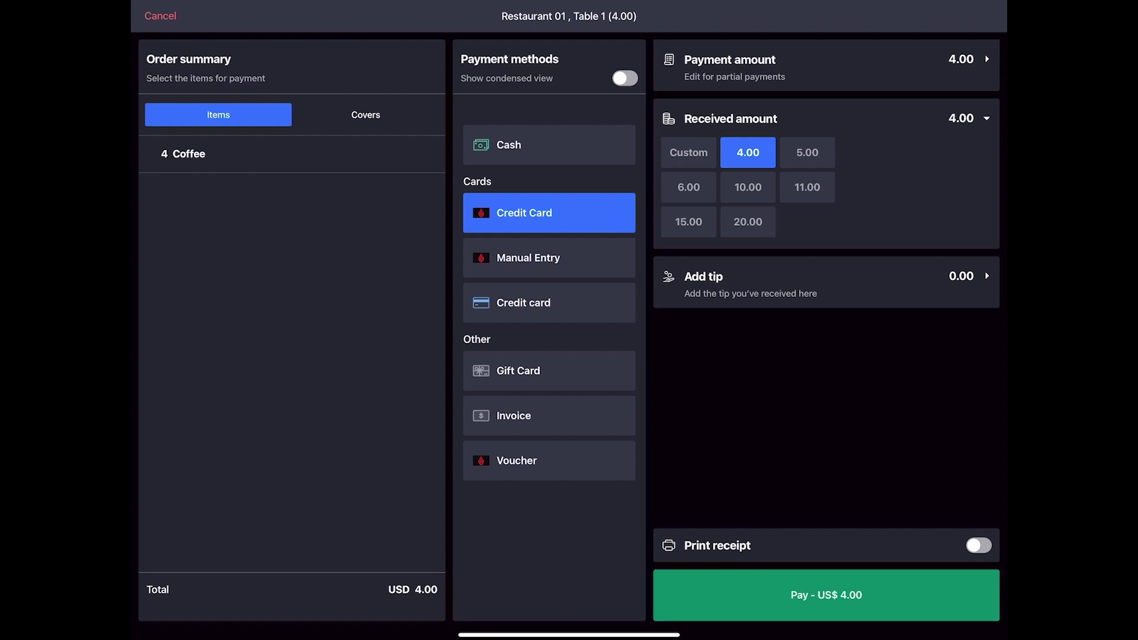
{"action": "left_click", "coordinate": [834, 592]}
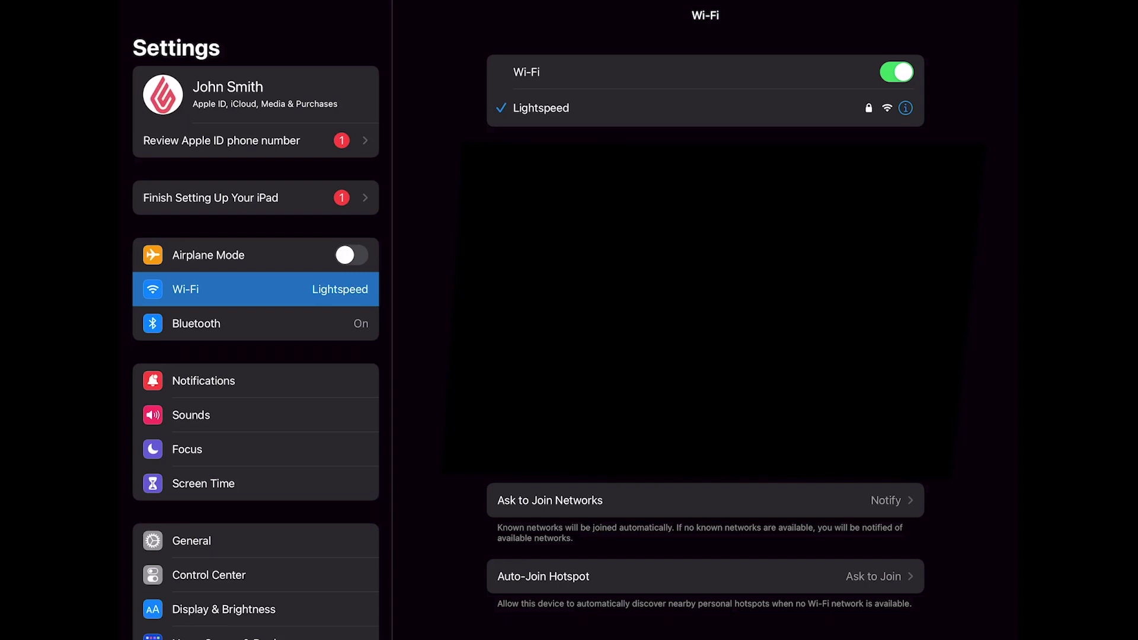
Step: Switch the Lightspeed network's DNS configuration to Manual
{"action": "left_click", "coordinate": [905, 107]}
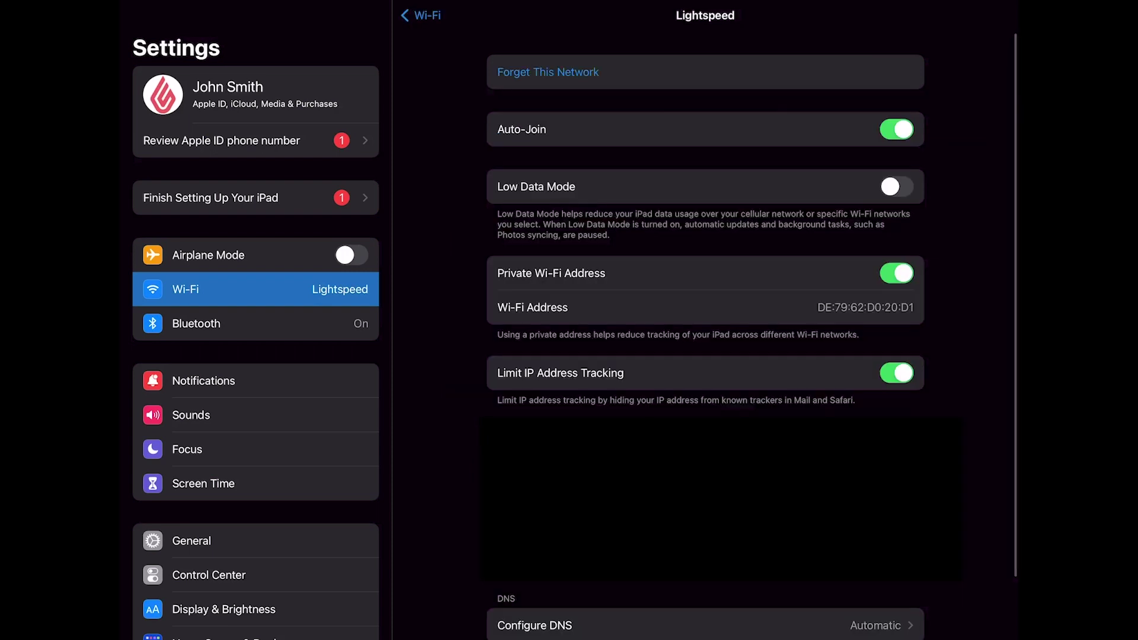
{"action": "scroll", "coordinate": [705, 356], "scroll_direction": "down", "scroll_amount": 2}
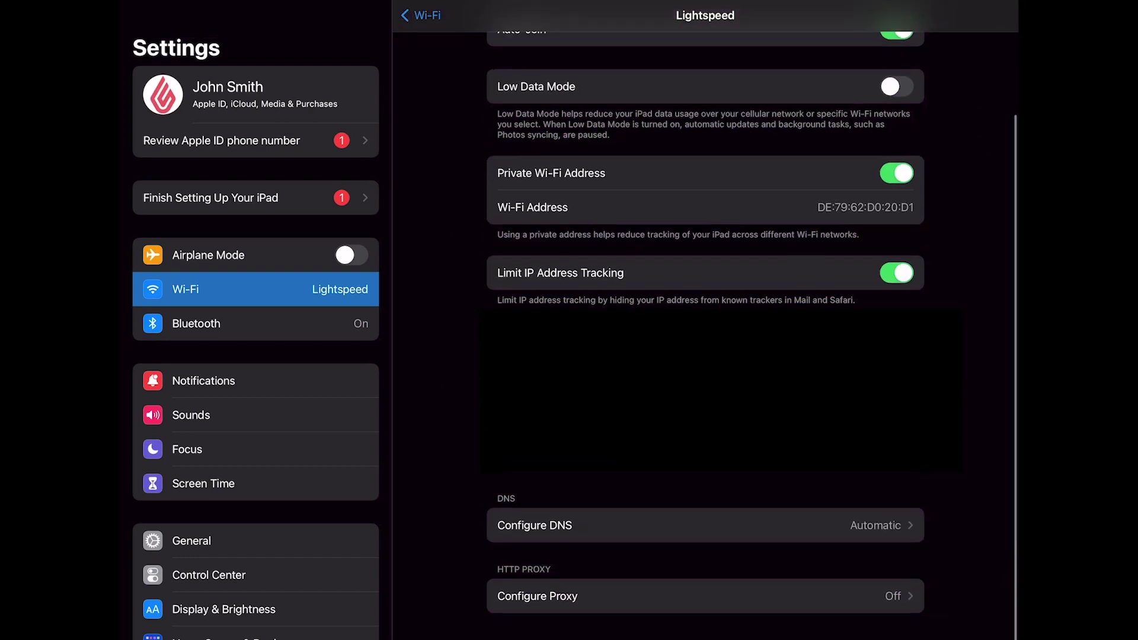
{"action": "left_click", "coordinate": [774, 532]}
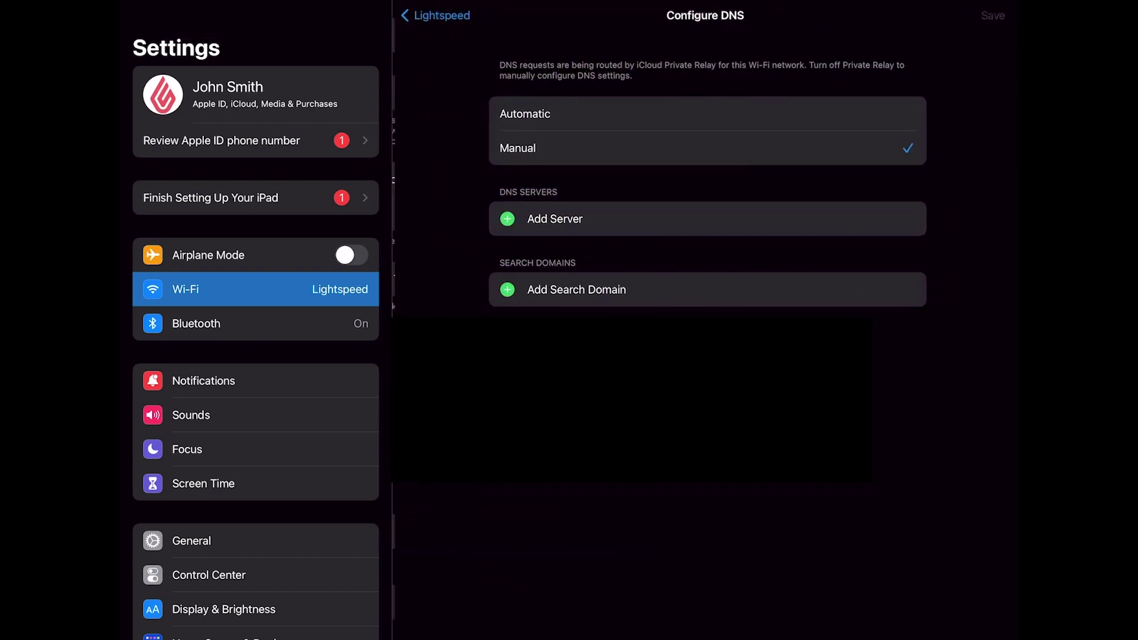
{"action": "left_click", "coordinate": [709, 114]}
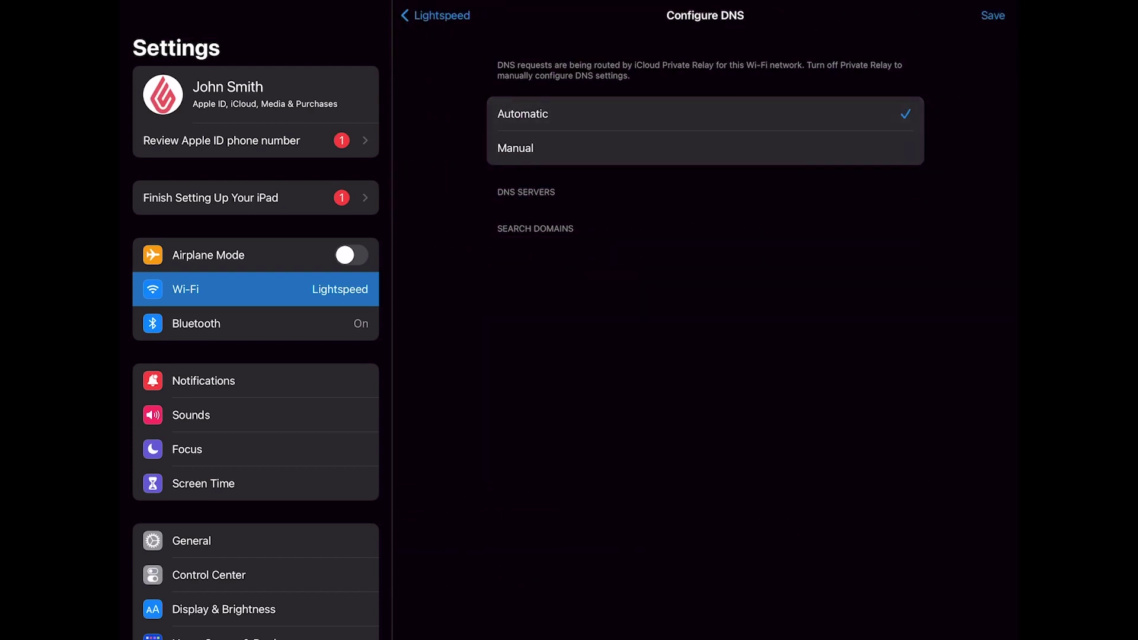
{"action": "left_click", "coordinate": [709, 148]}
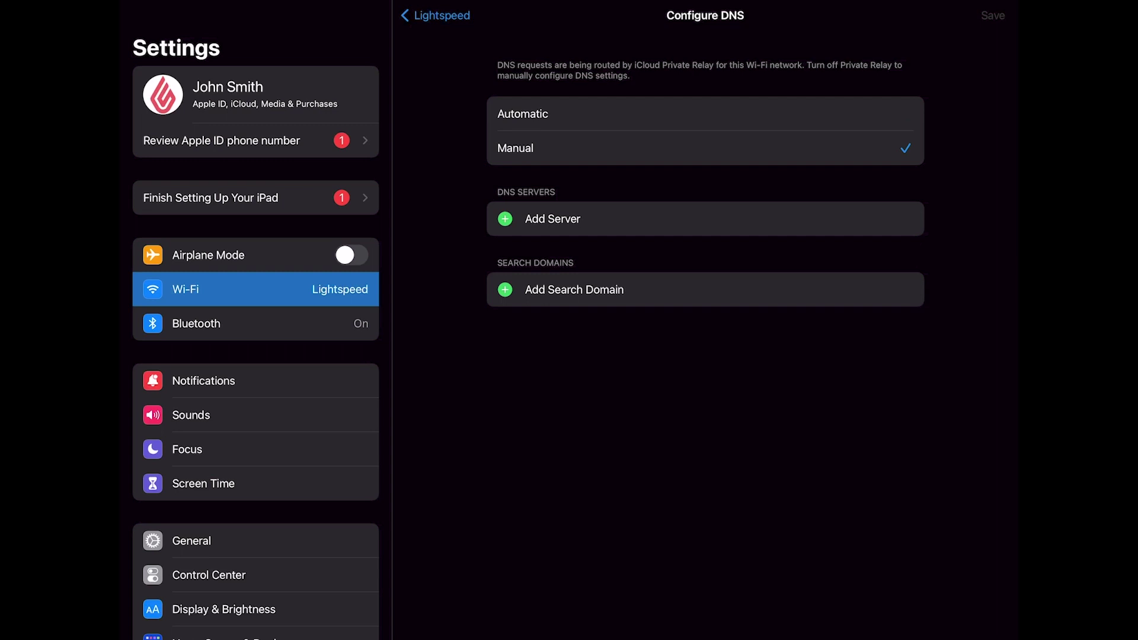
Step: Add DNS servers 8.8.8.8 and 8.8.4.4
{"action": "left_click", "coordinate": [505, 219]}
{"action": "type", "text": "8"}
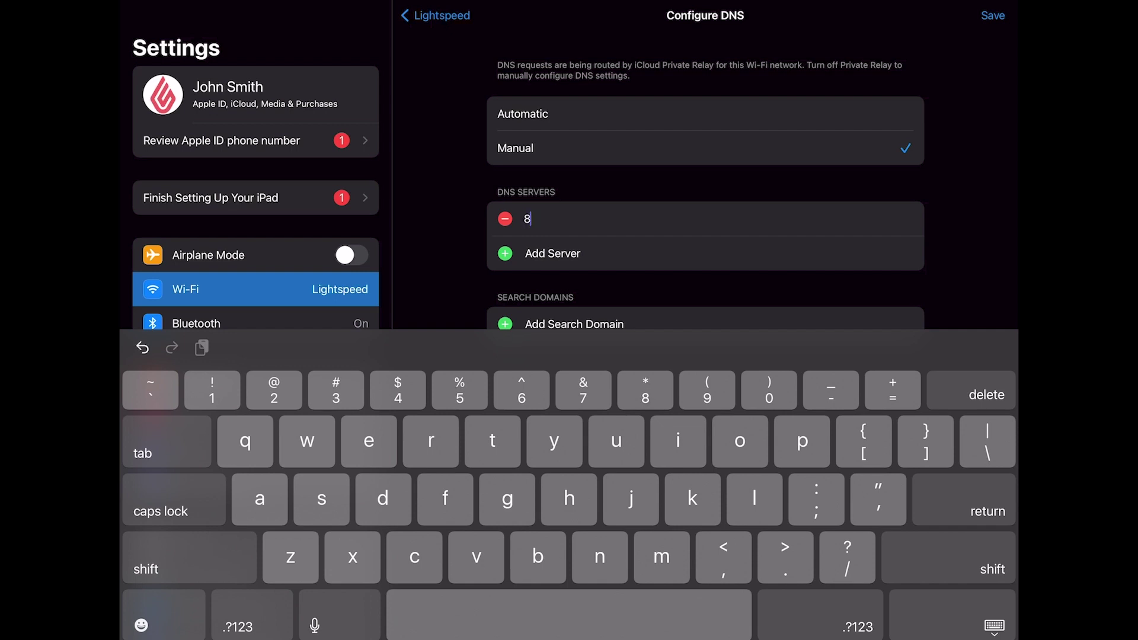
{"action": "type", "text": ".8."}
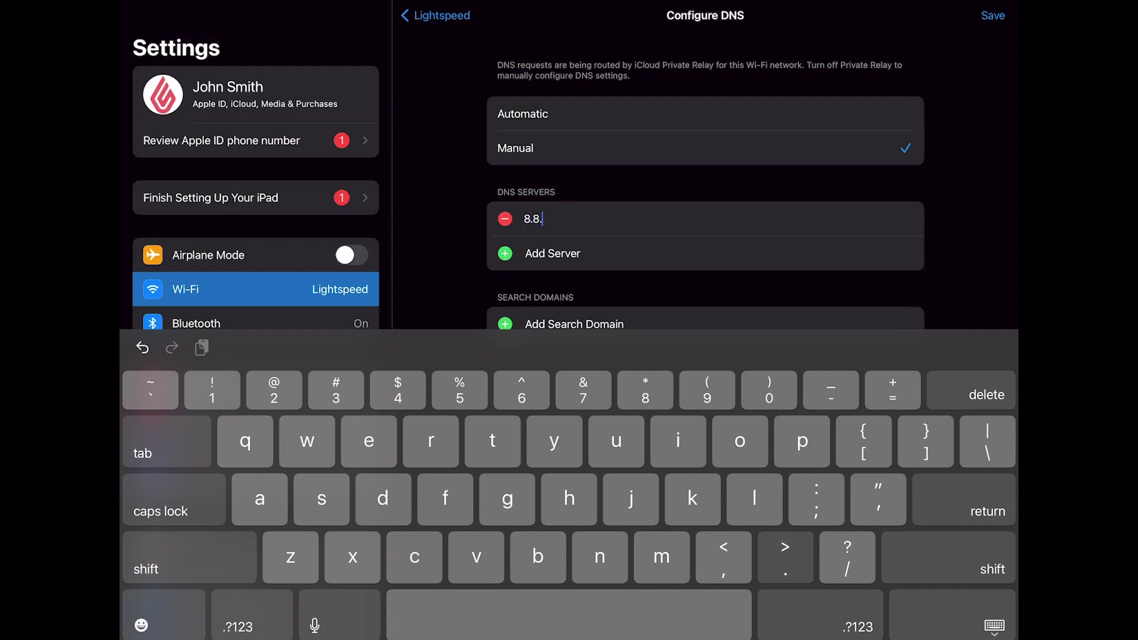
{"action": "type", "text": "8.8"}
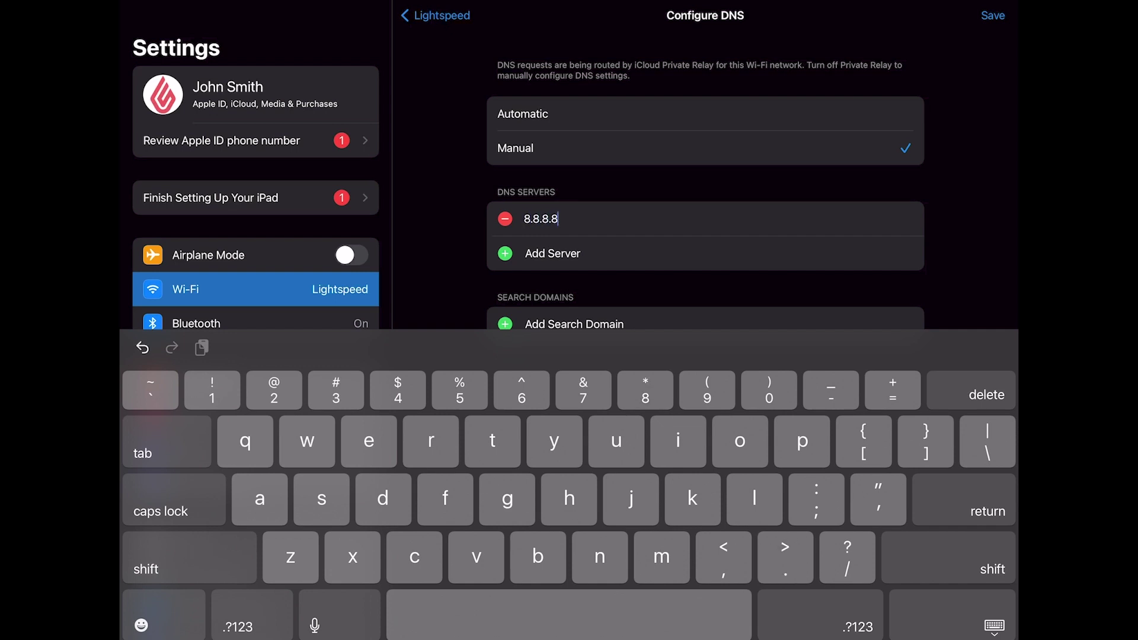
{"action": "left_click", "coordinate": [505, 253]}
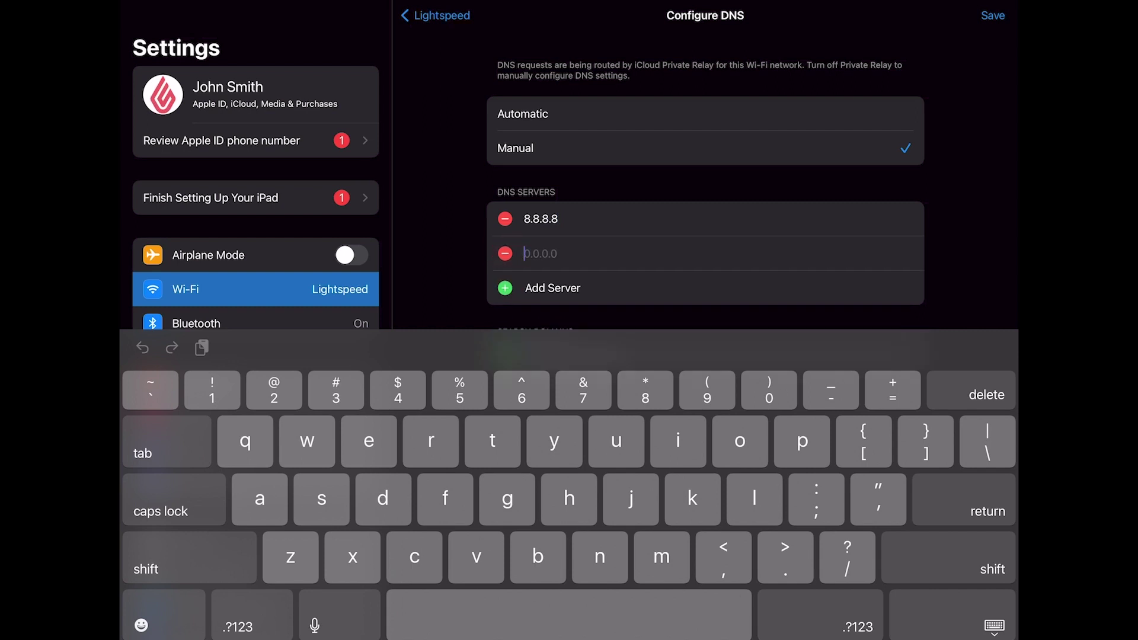
{"action": "type", "text": "8.8.4.4"}
{"action": "left_click", "coordinate": [993, 625]}
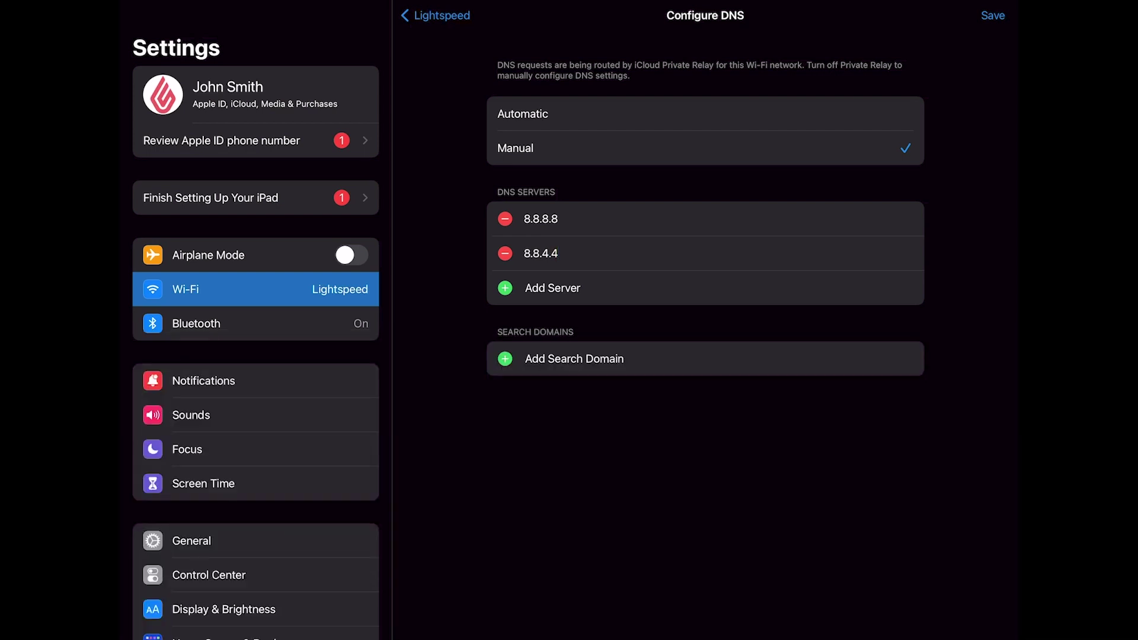